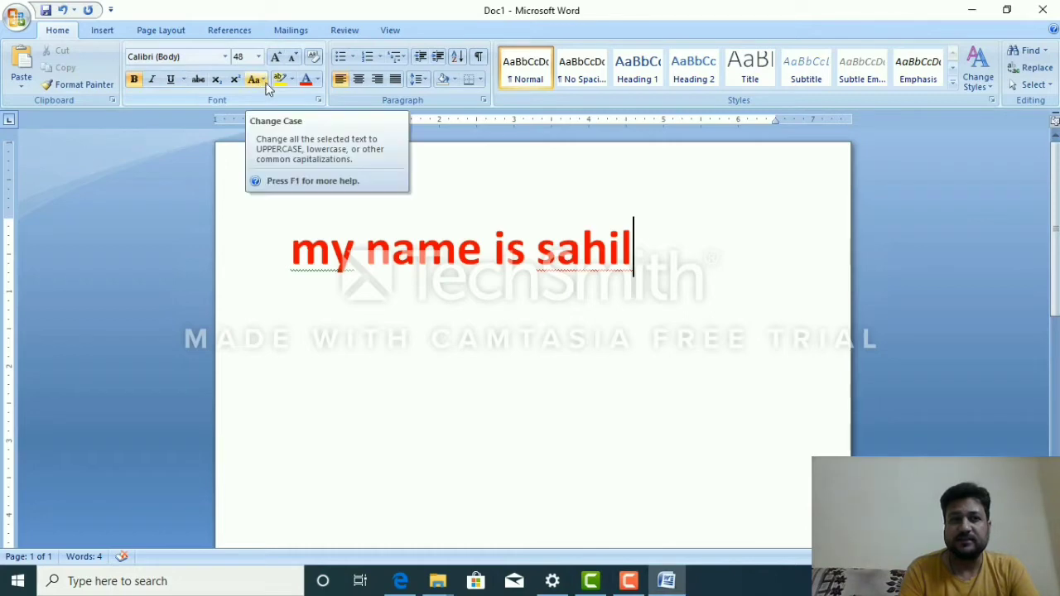
pyautogui.click(261, 81)
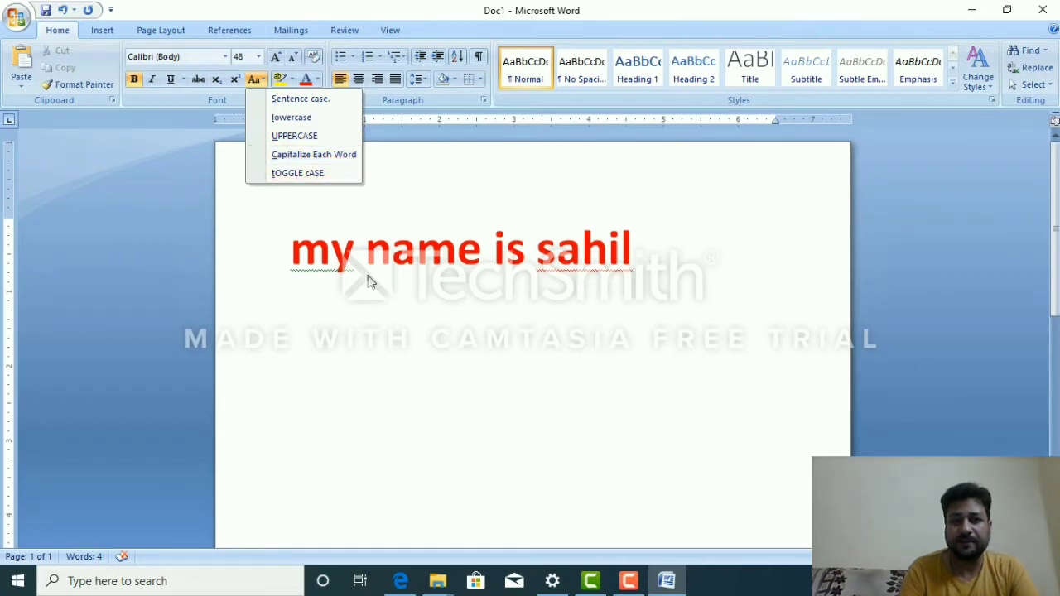
pyautogui.click(491, 287)
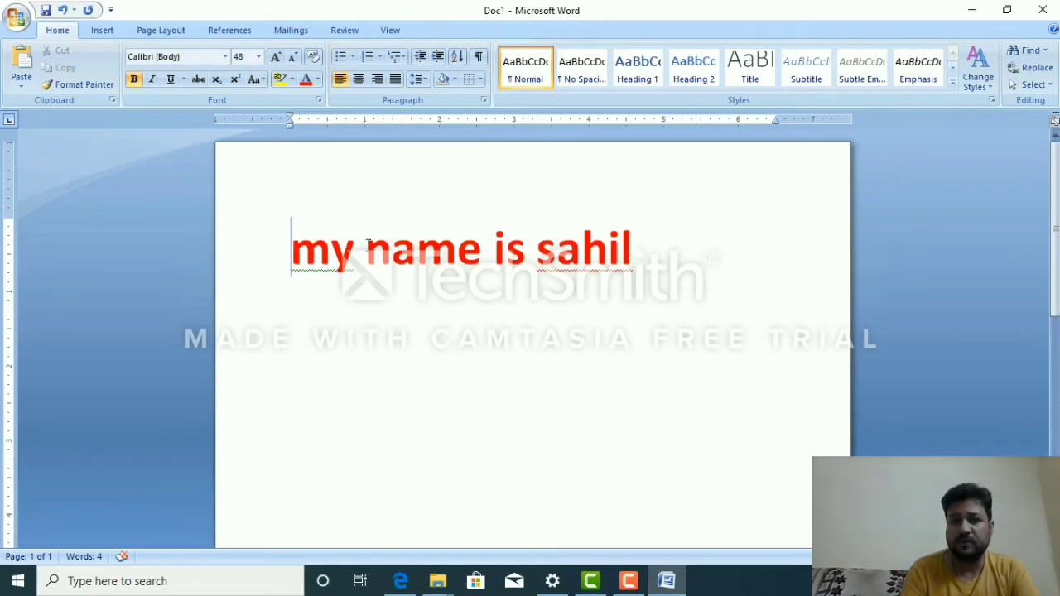
# - Change the whole red sentence at the start of the document to Sentence case
pyautogui.moveTo(291, 246); pyautogui.dragTo(559, 254)
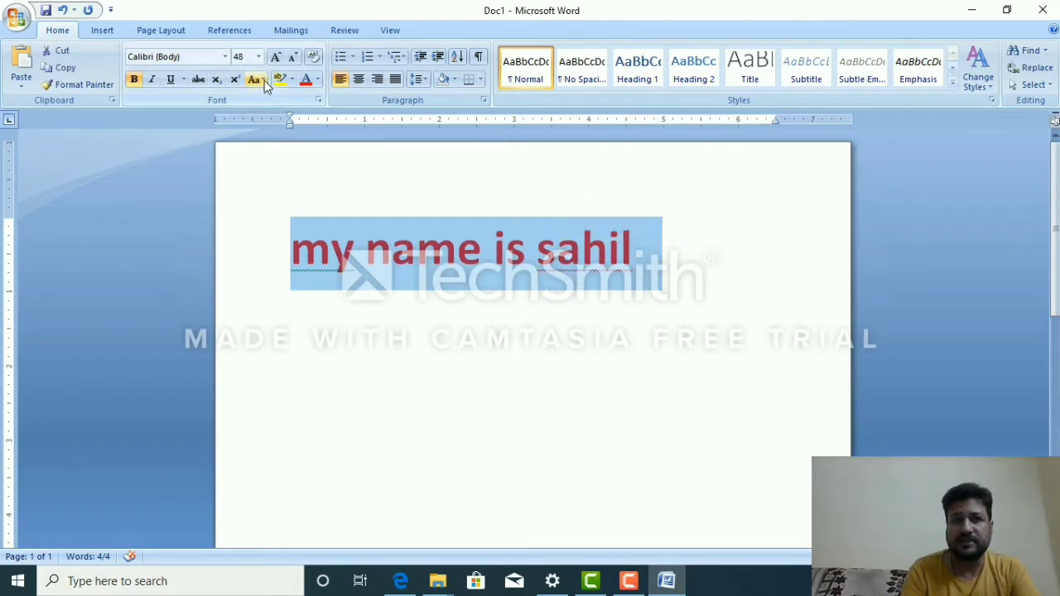
pyautogui.click(264, 80)
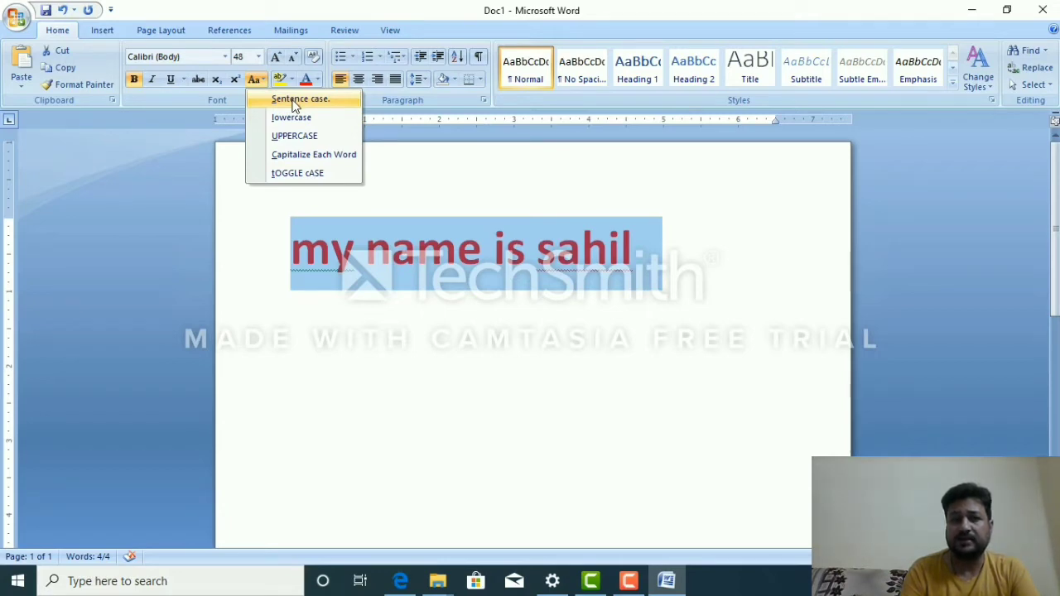
pyautogui.click(293, 102)
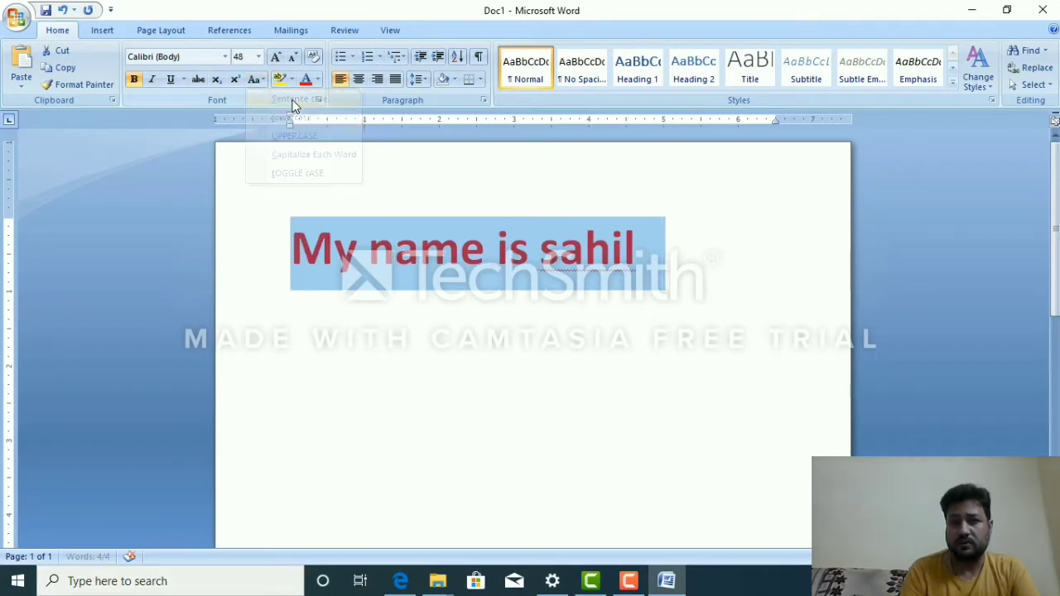
pyautogui.click(414, 357)
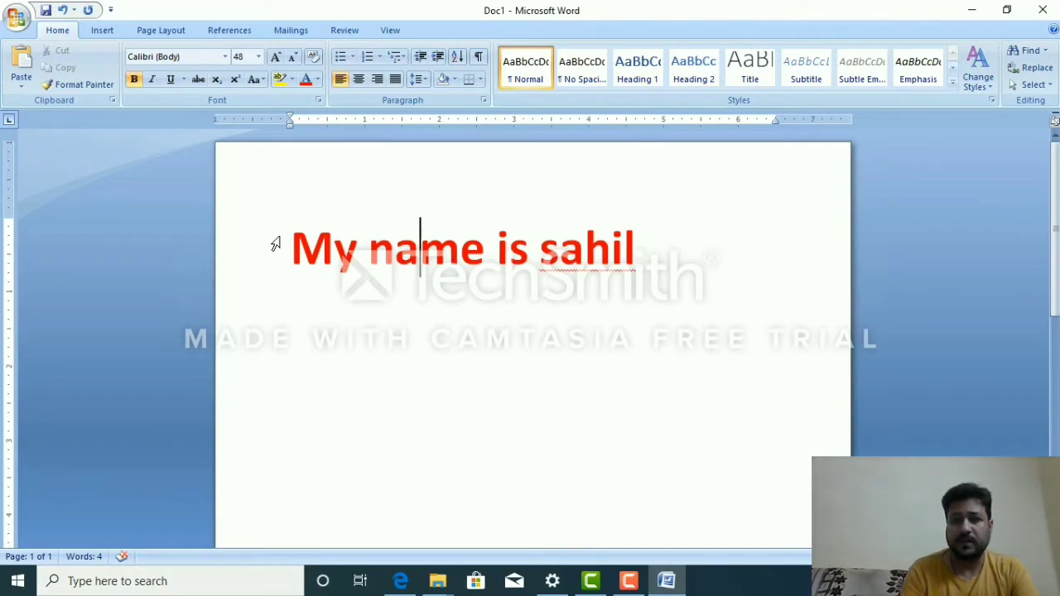
# - Convert all of the text in the red sentence to lowercase
pyautogui.moveTo(291, 236); pyautogui.dragTo(581, 237)
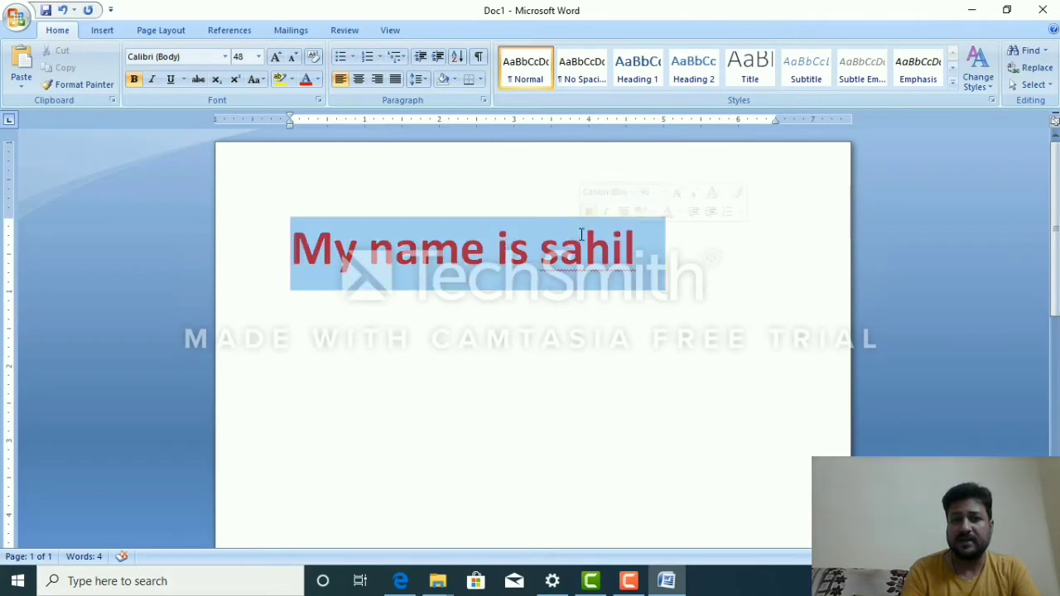
pyautogui.click(256, 80)
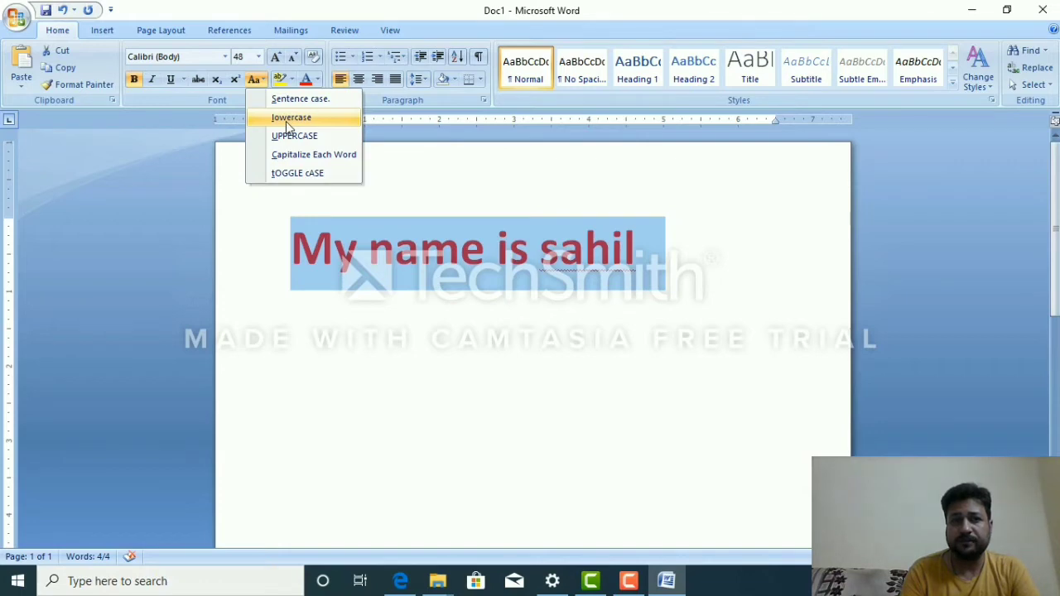
pyautogui.click(289, 117)
pyautogui.click(407, 399)
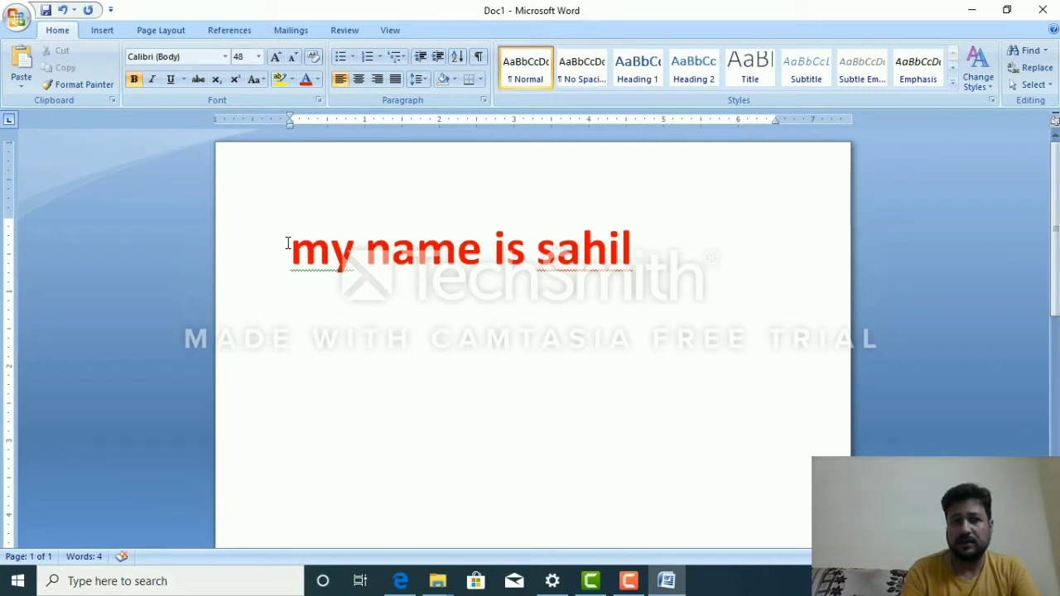
# - Convert all of the text in the red sentence to UPPERCASE
pyautogui.moveTo(287, 242); pyautogui.dragTo(663, 249)
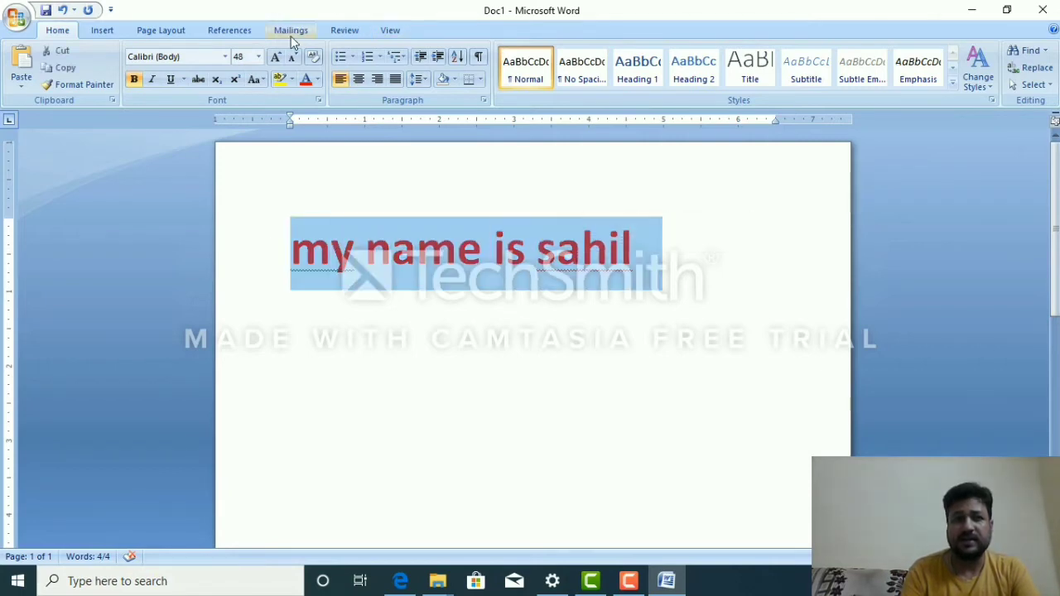
pyautogui.click(256, 79)
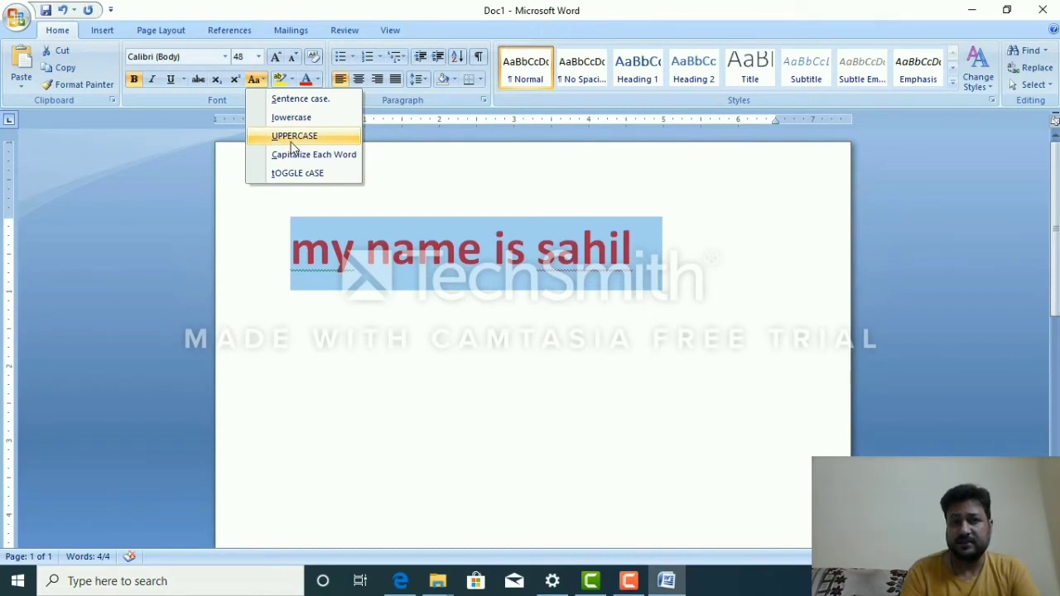
pyautogui.click(291, 137)
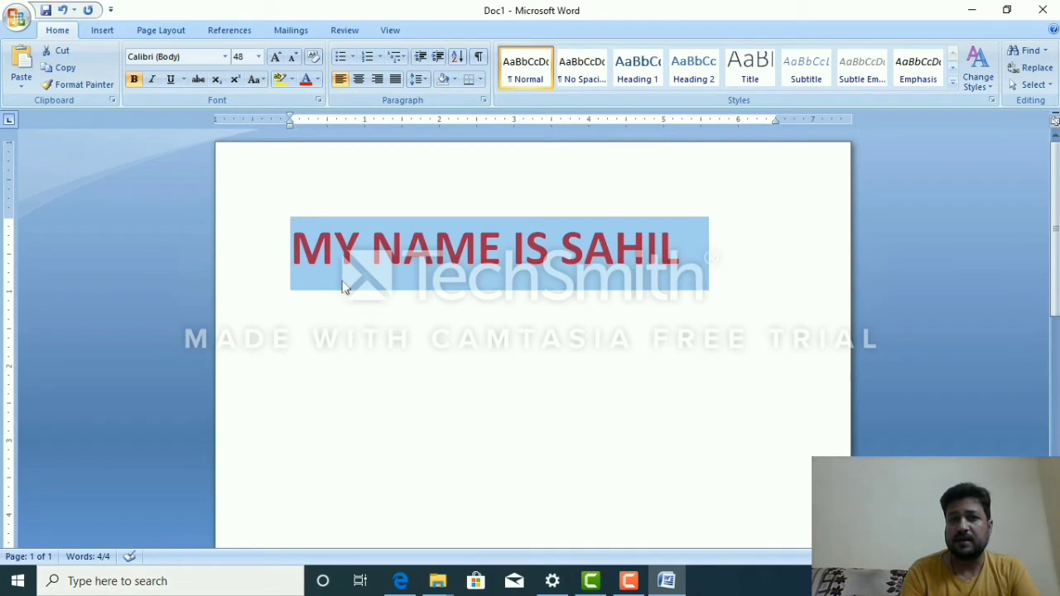
pyautogui.click(370, 333)
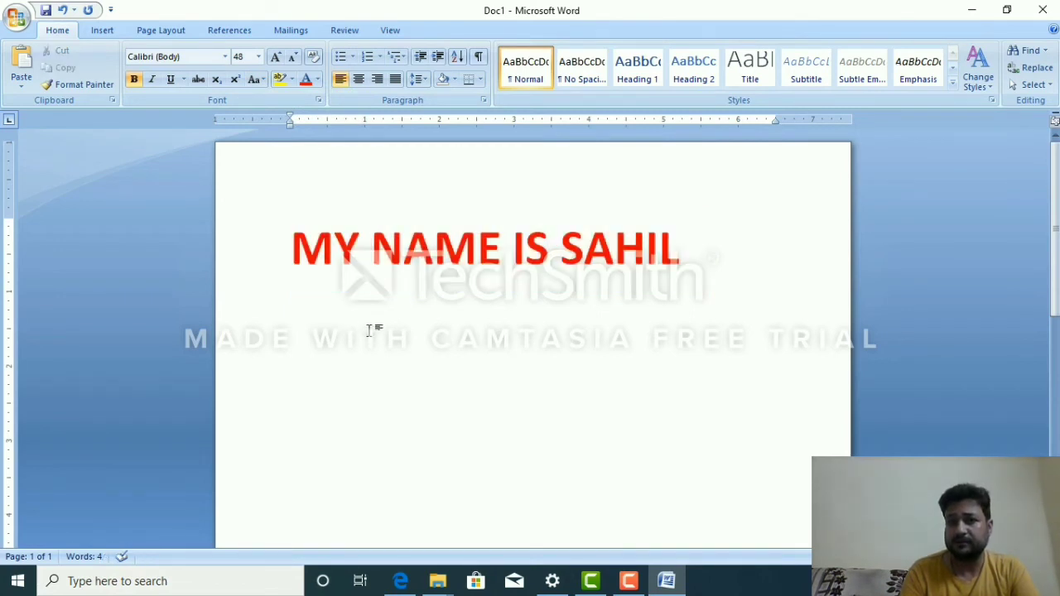
# - Apply the Capitalize Each Word case option to the entire red sentence
pyautogui.click(288, 242)
pyautogui.moveTo(288, 242); pyautogui.dragTo(704, 248)
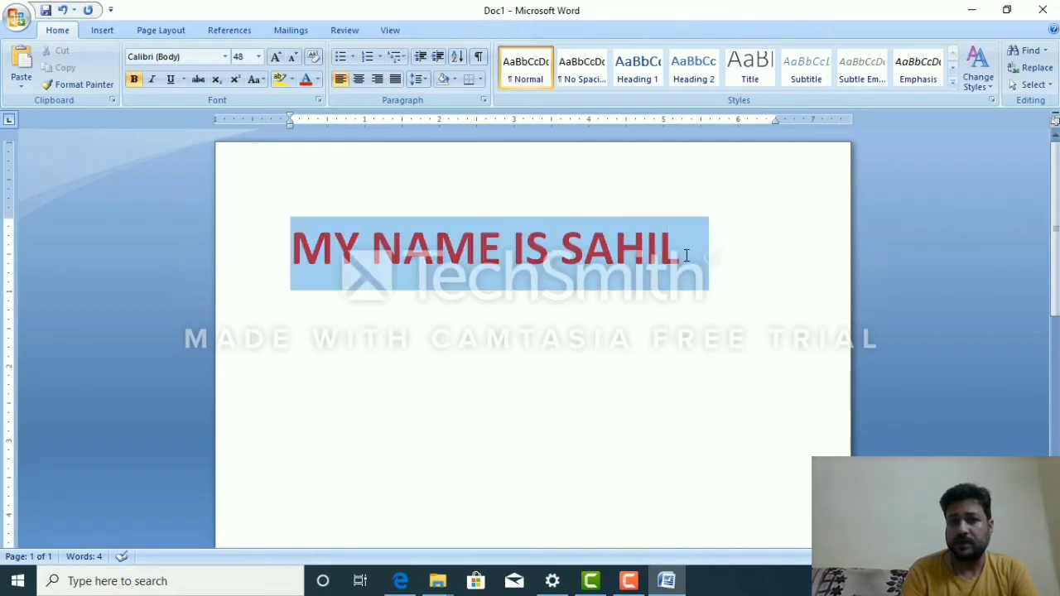
pyautogui.click(261, 79)
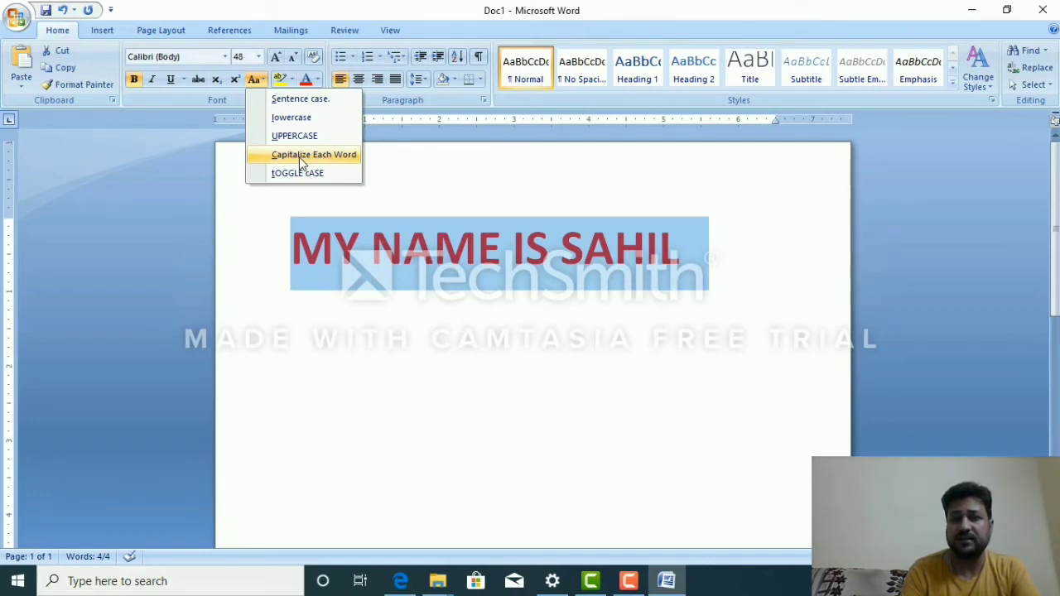
pyautogui.click(299, 156)
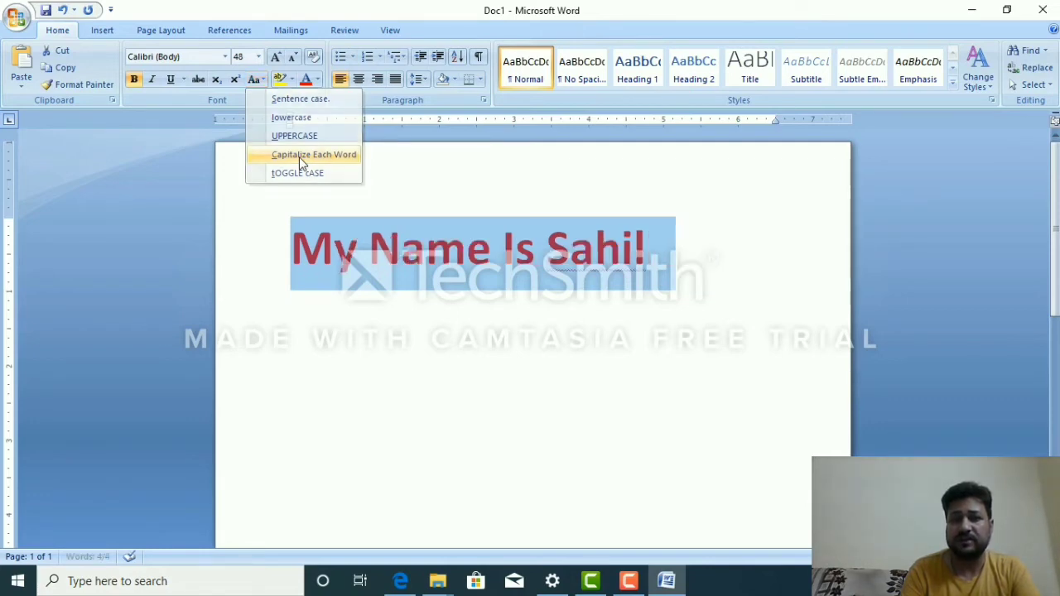
pyautogui.click(426, 403)
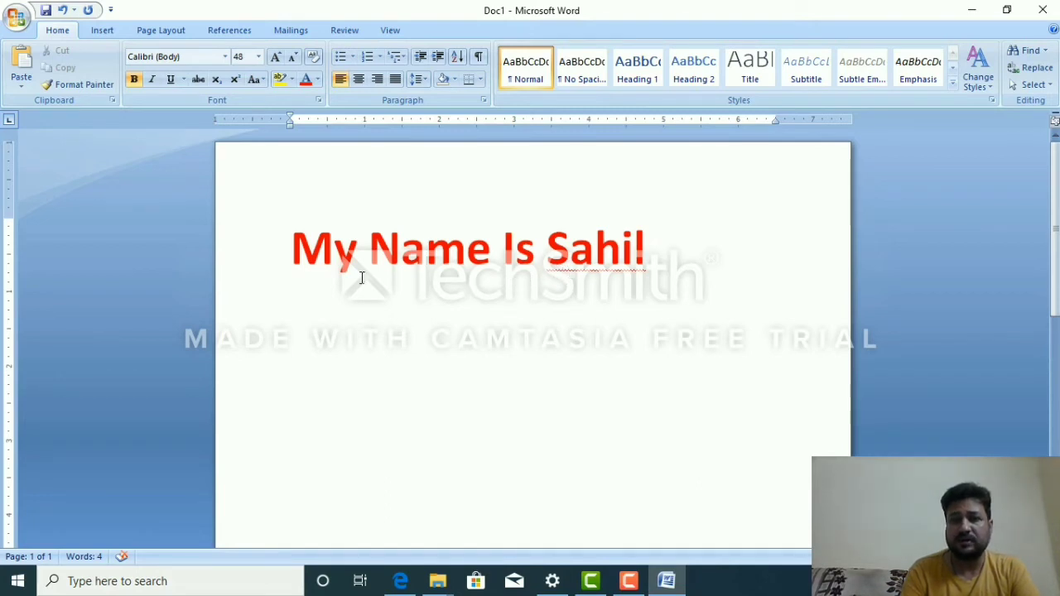
# - Apply tOGGLE cASE to the entire red sentence to invert the case of every letter
pyautogui.moveTo(297, 243); pyautogui.dragTo(568, 257)
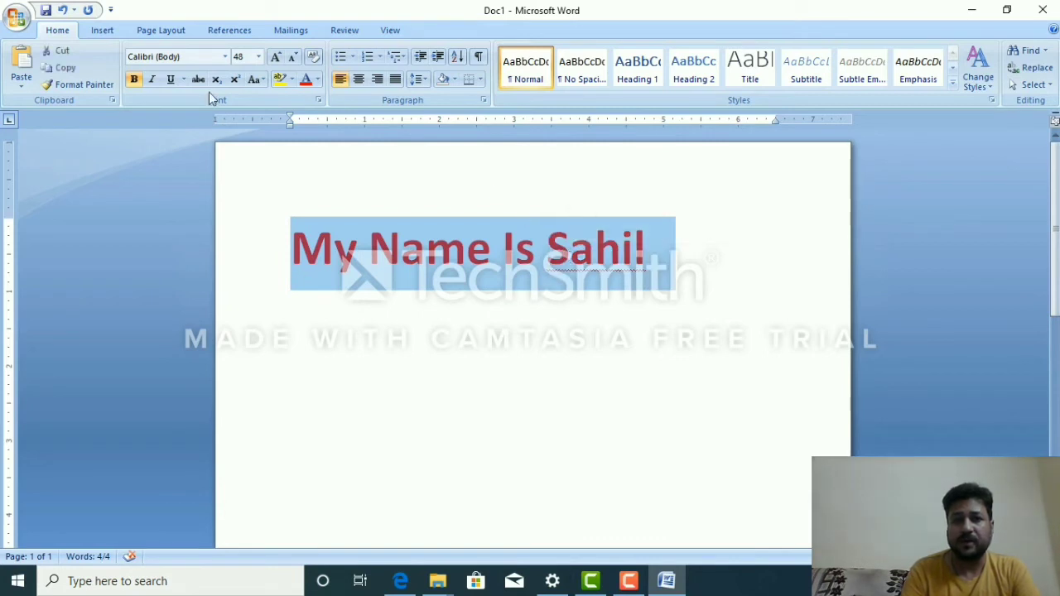
pyautogui.click(265, 86)
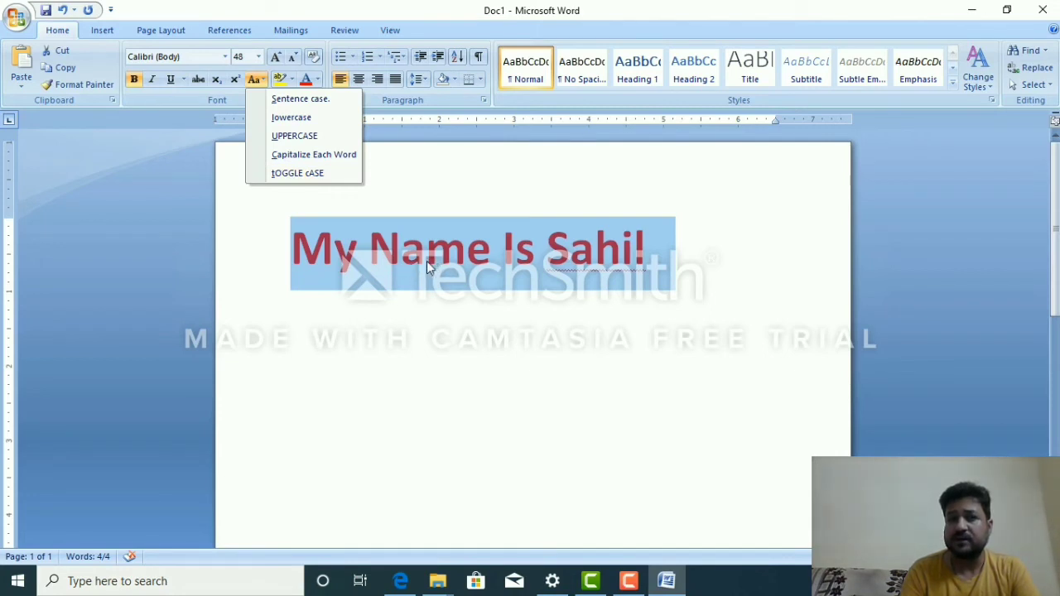
pyautogui.click(296, 173)
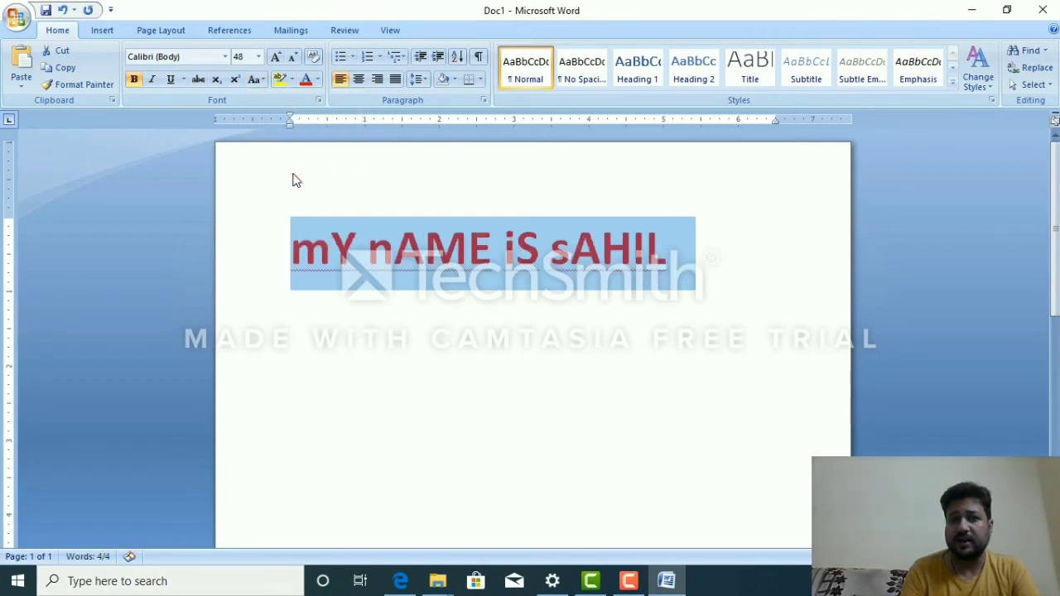
pyautogui.click(362, 368)
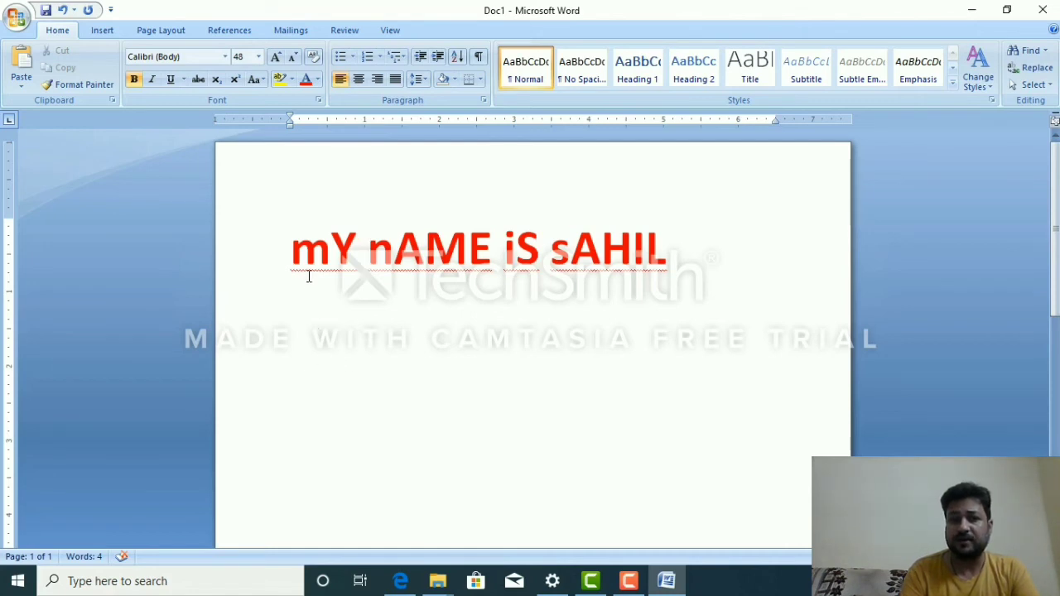
# - Set the entire red sentence back to Sentence case
pyautogui.moveTo(291, 245); pyautogui.dragTo(637, 249)
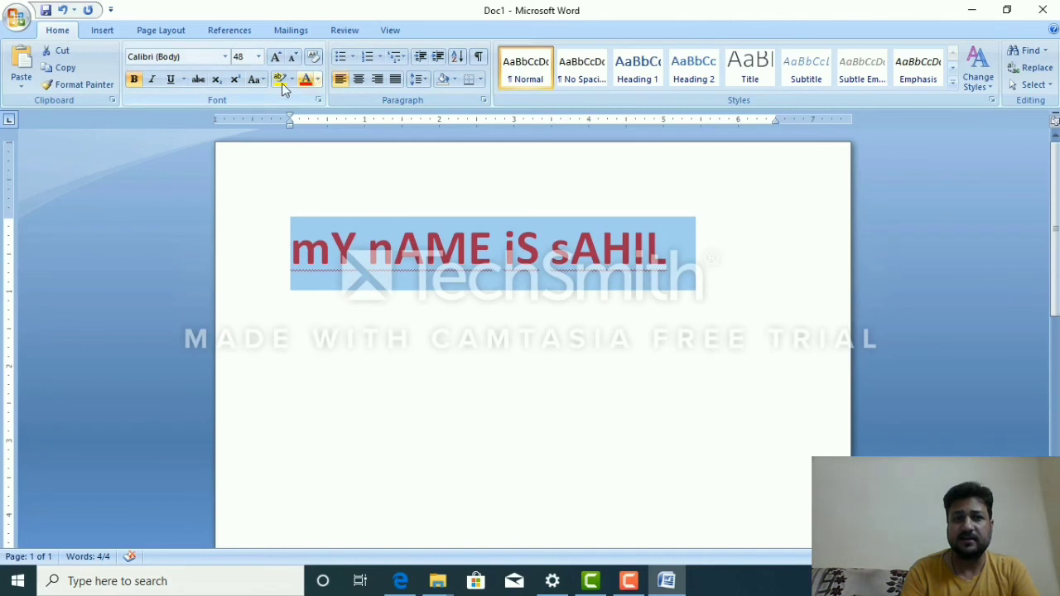
pyautogui.click(263, 79)
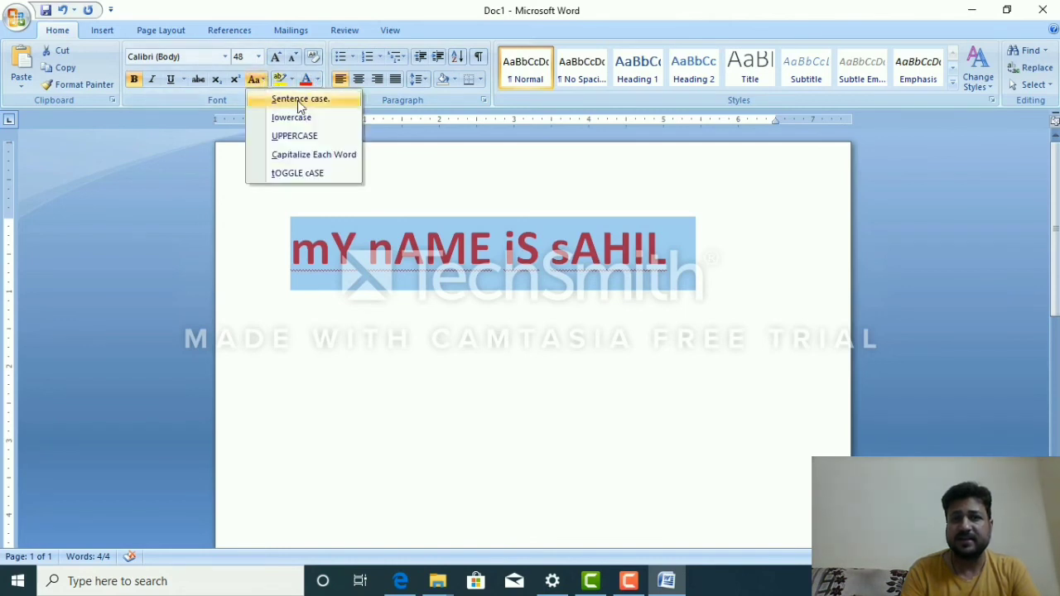
pyautogui.click(299, 101)
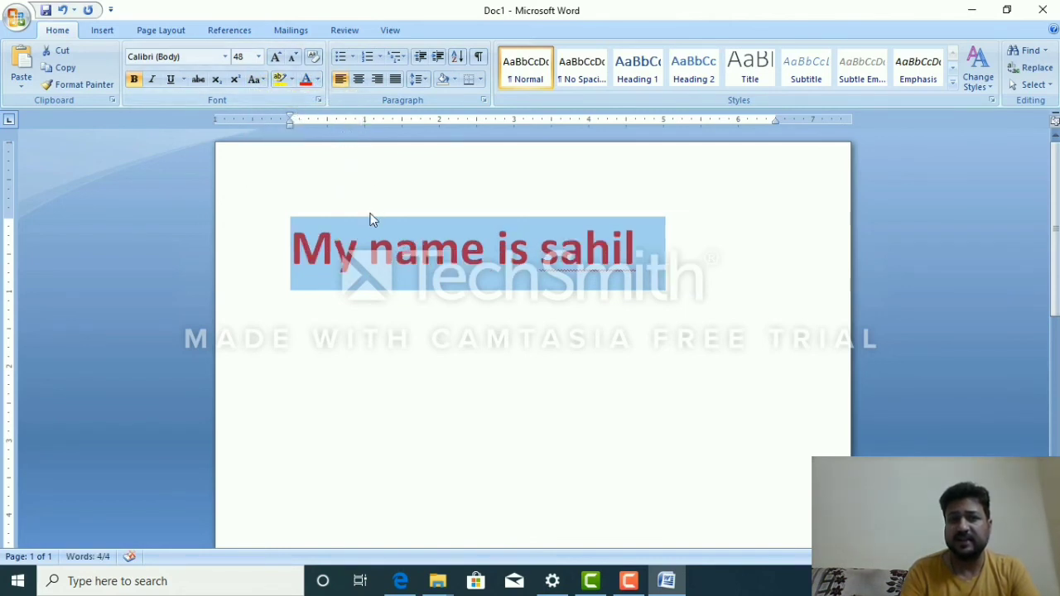
pyautogui.click(349, 306)
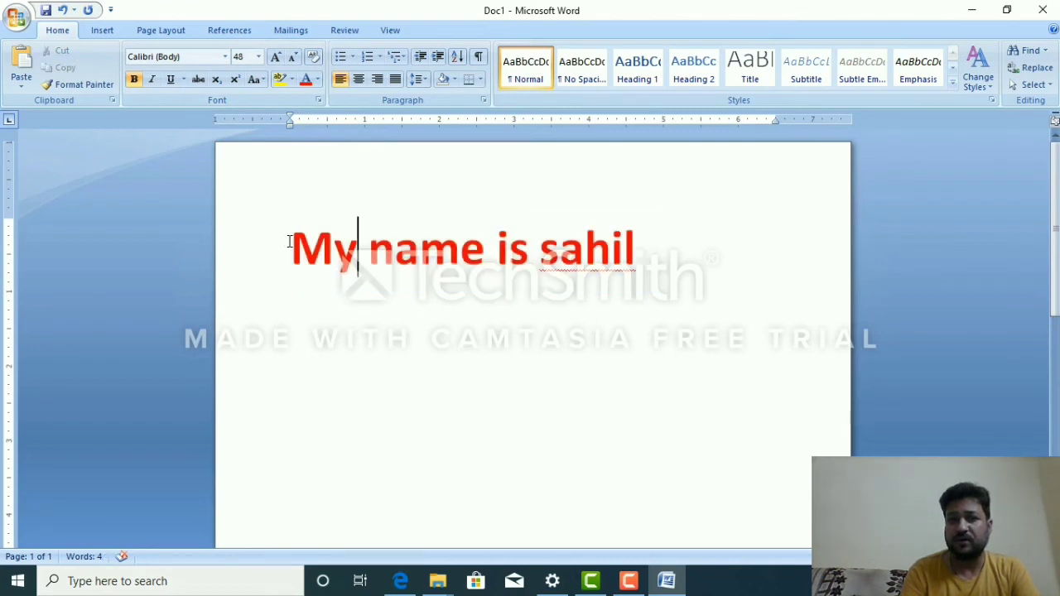
# - Invert the letter case of the whole sentence-case line with tOGGLE cASE
pyautogui.moveTo(290, 245); pyautogui.dragTo(657, 259)
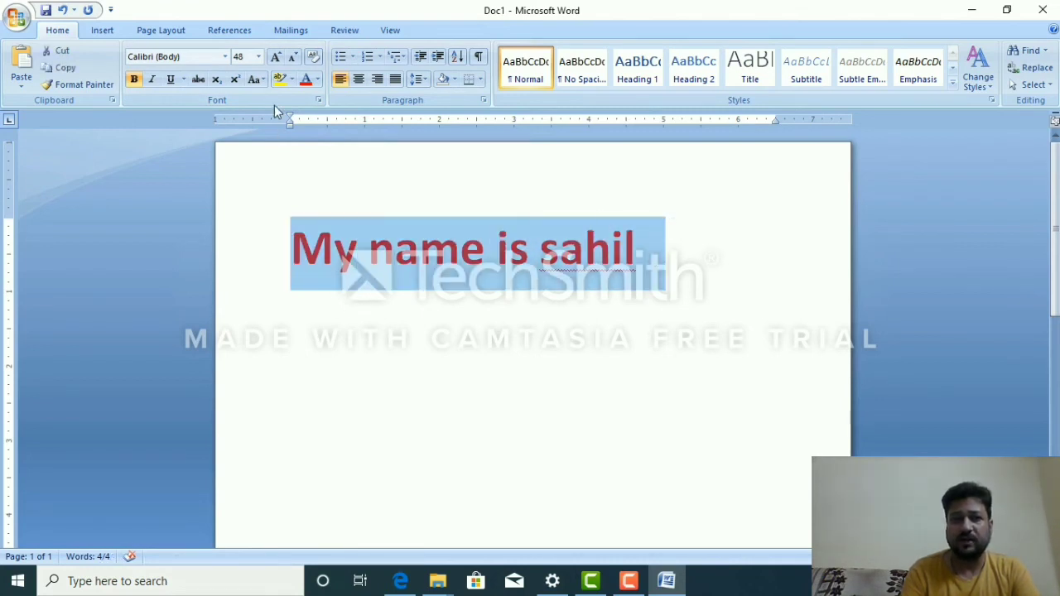
pyautogui.click(262, 82)
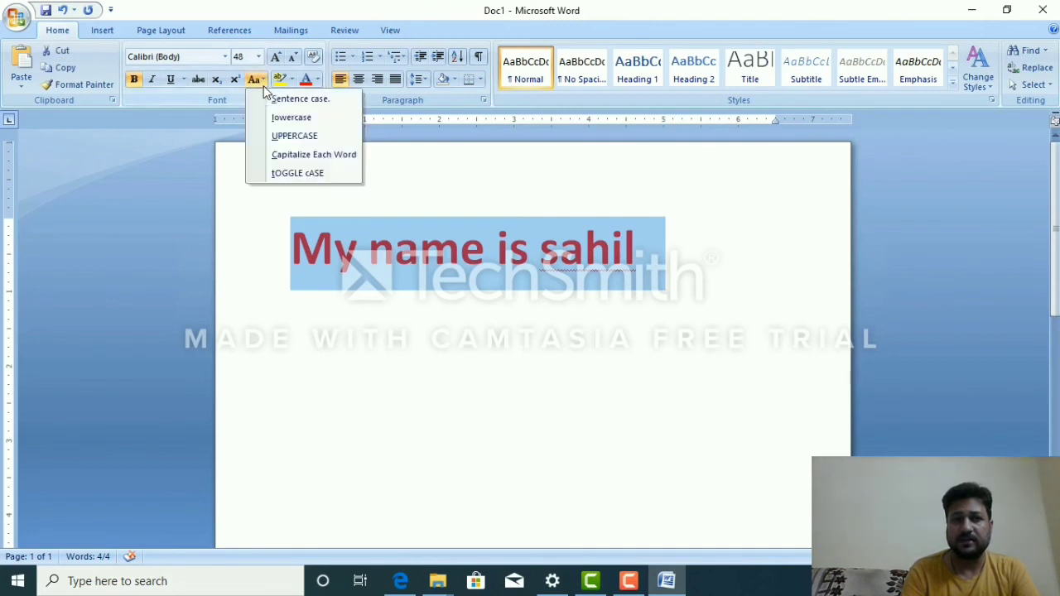
pyautogui.click(278, 174)
pyautogui.click(379, 336)
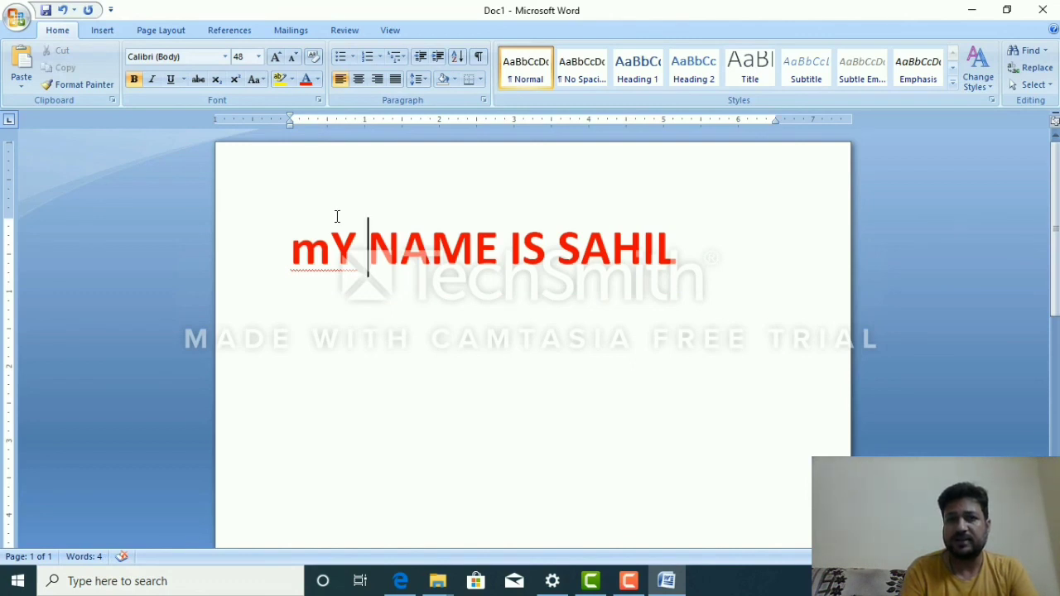
pyautogui.click(263, 79)
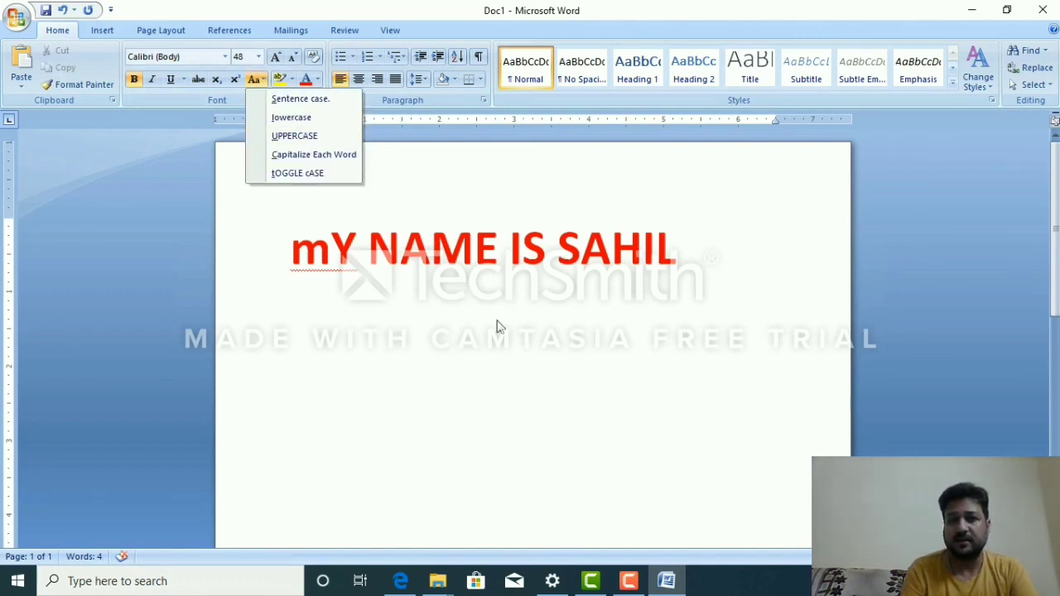
pyautogui.click(552, 392)
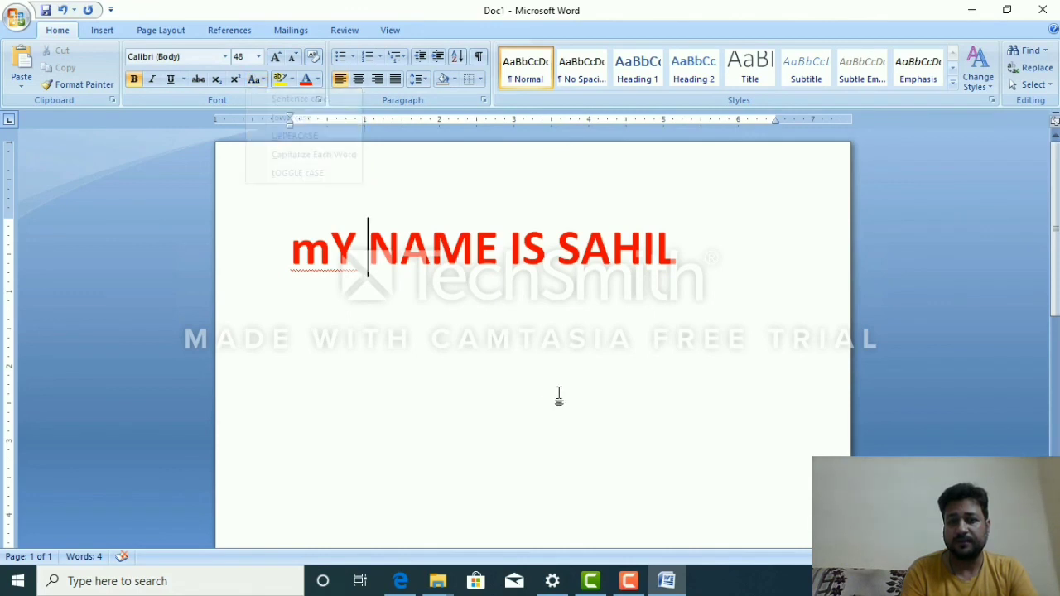
pyautogui.click(631, 582)
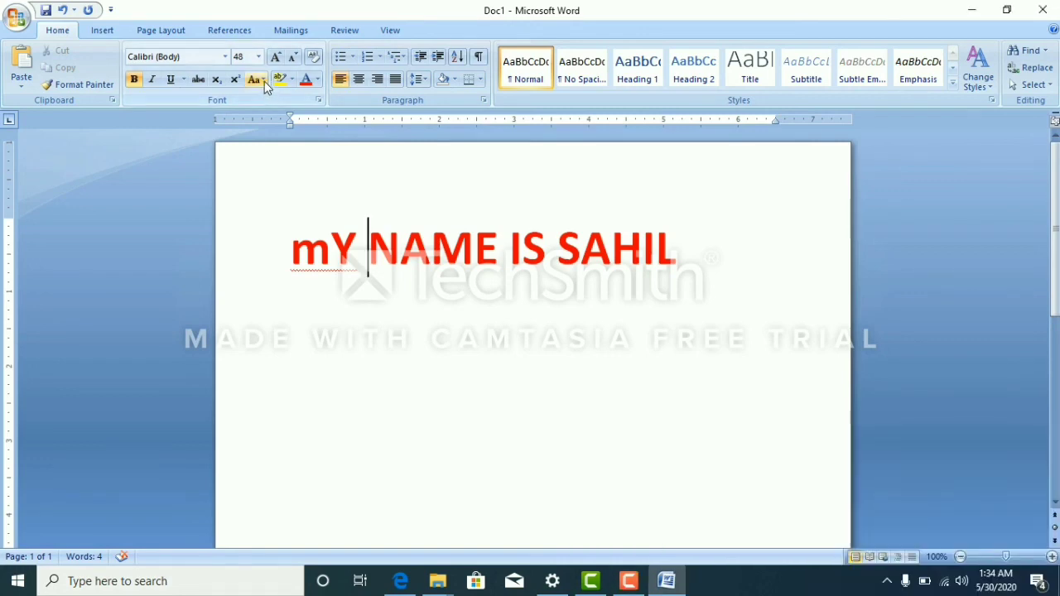
pyautogui.click(263, 79)
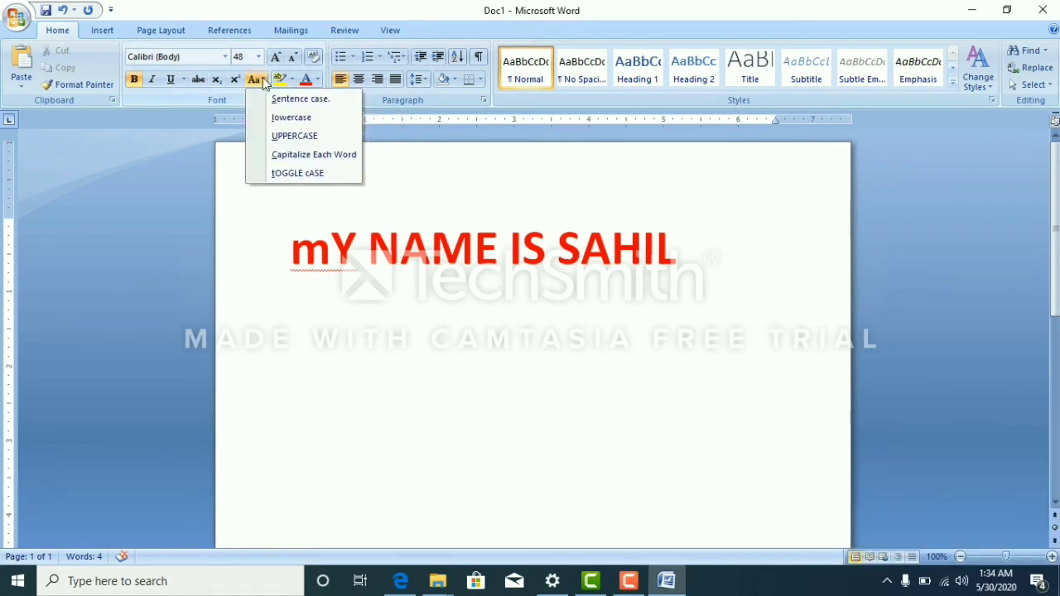
pyautogui.click(548, 390)
pyautogui.click(635, 588)
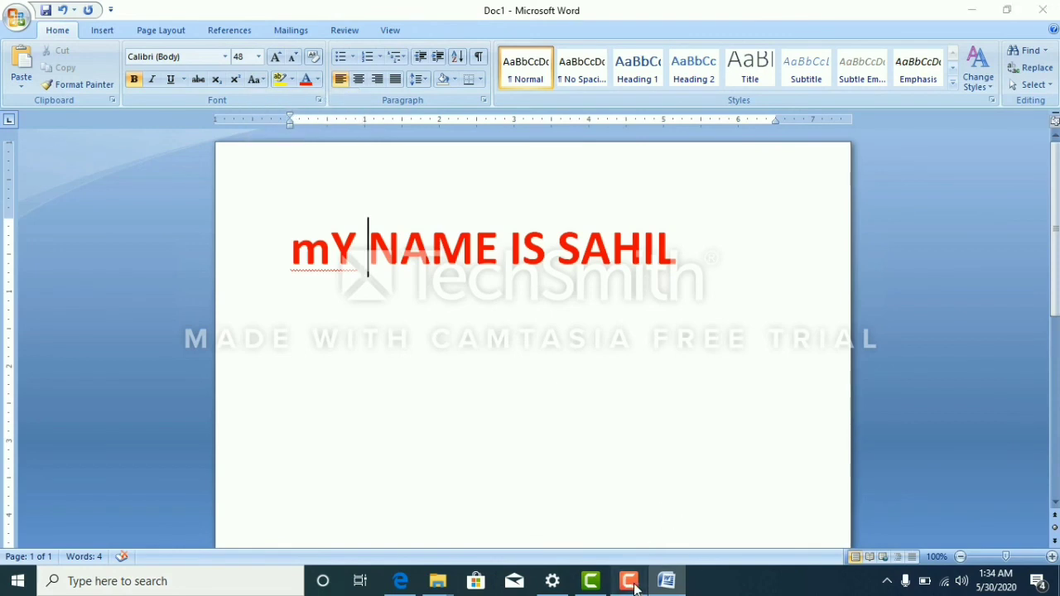